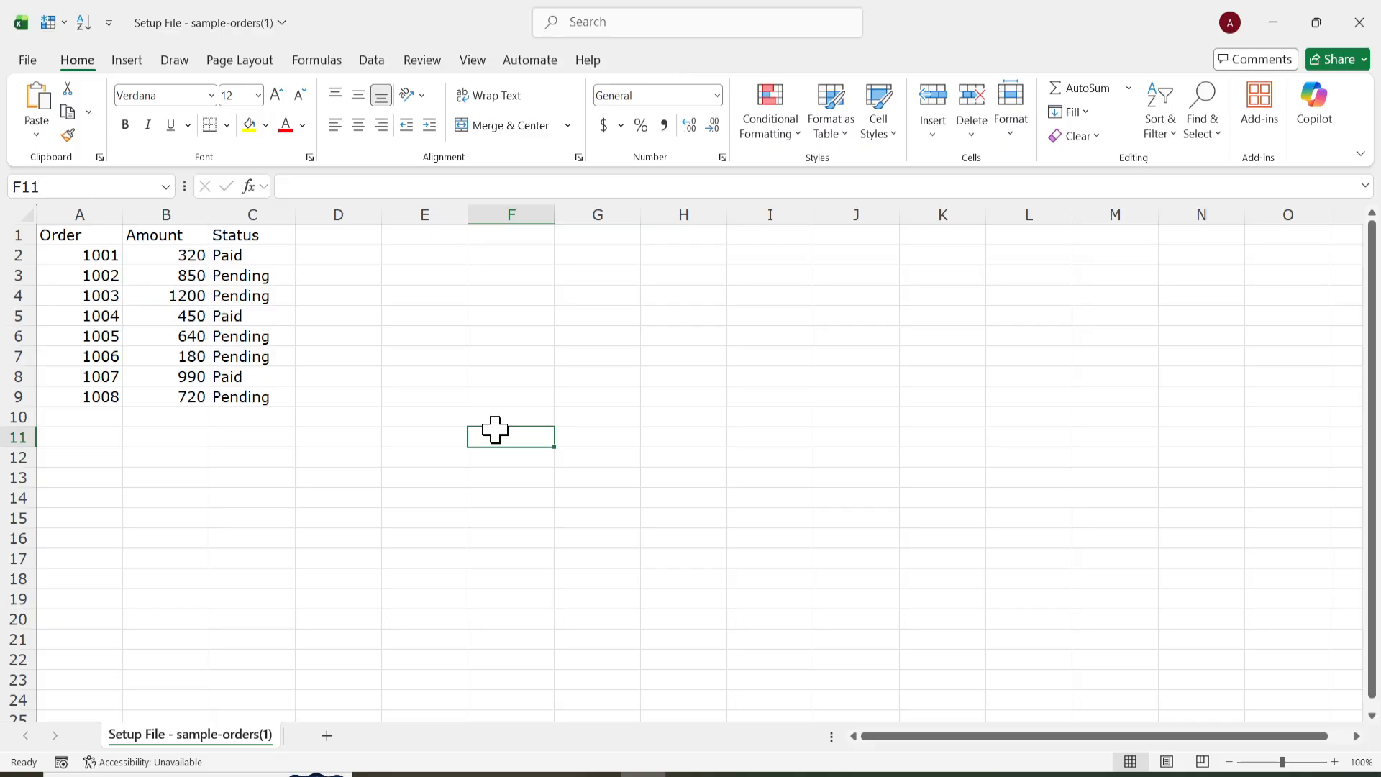
# - Add the column heading Test in cell D1, beside the Status heading
pyautogui.click(362, 289)
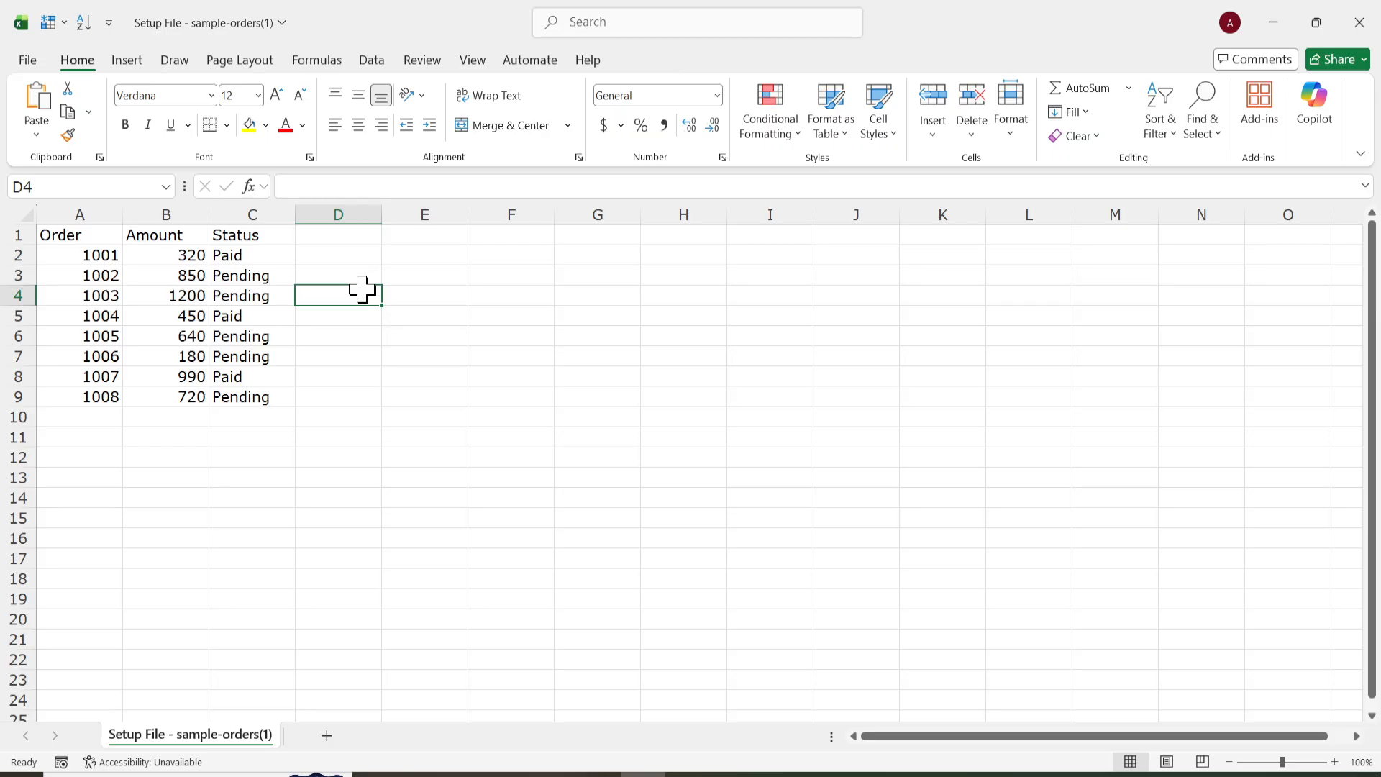
pyautogui.click(348, 235)
pyautogui.write('Test')
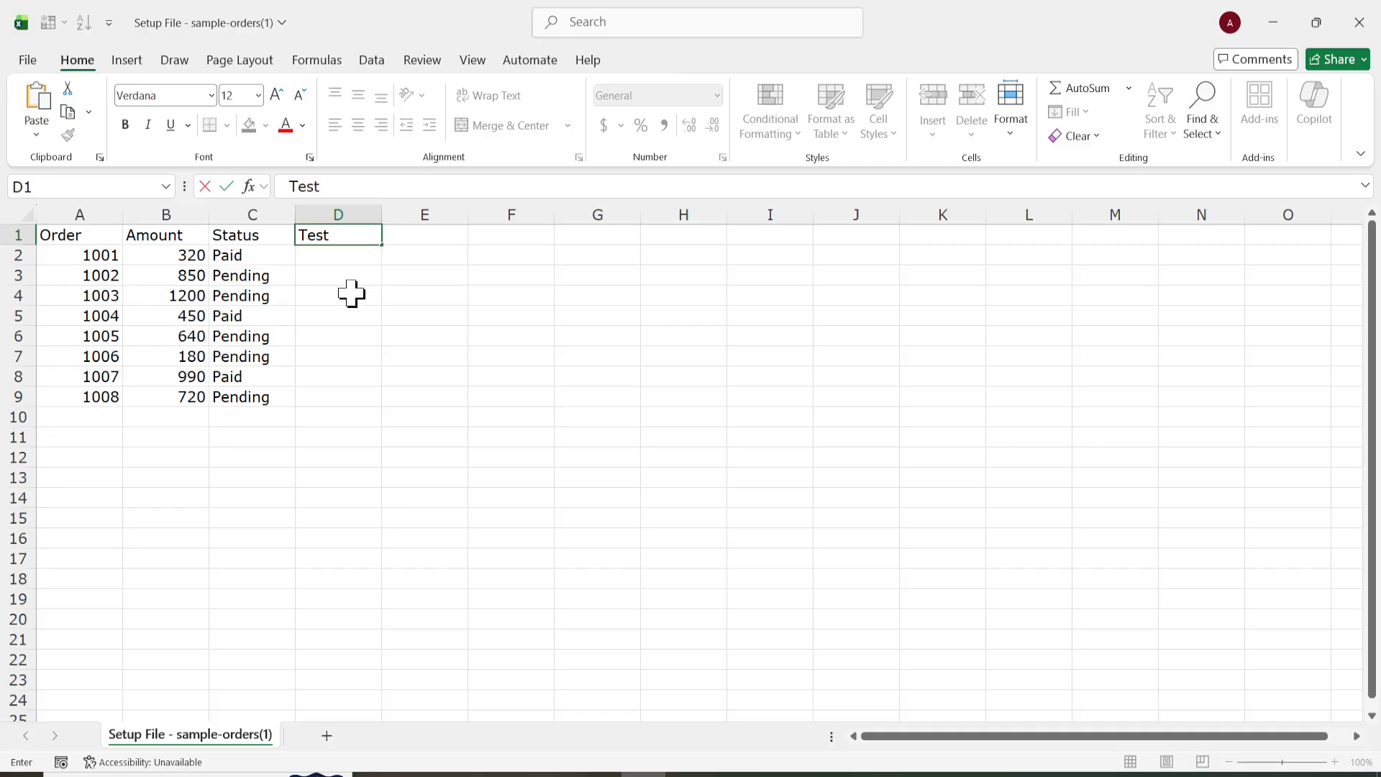
pyautogui.click(350, 257)
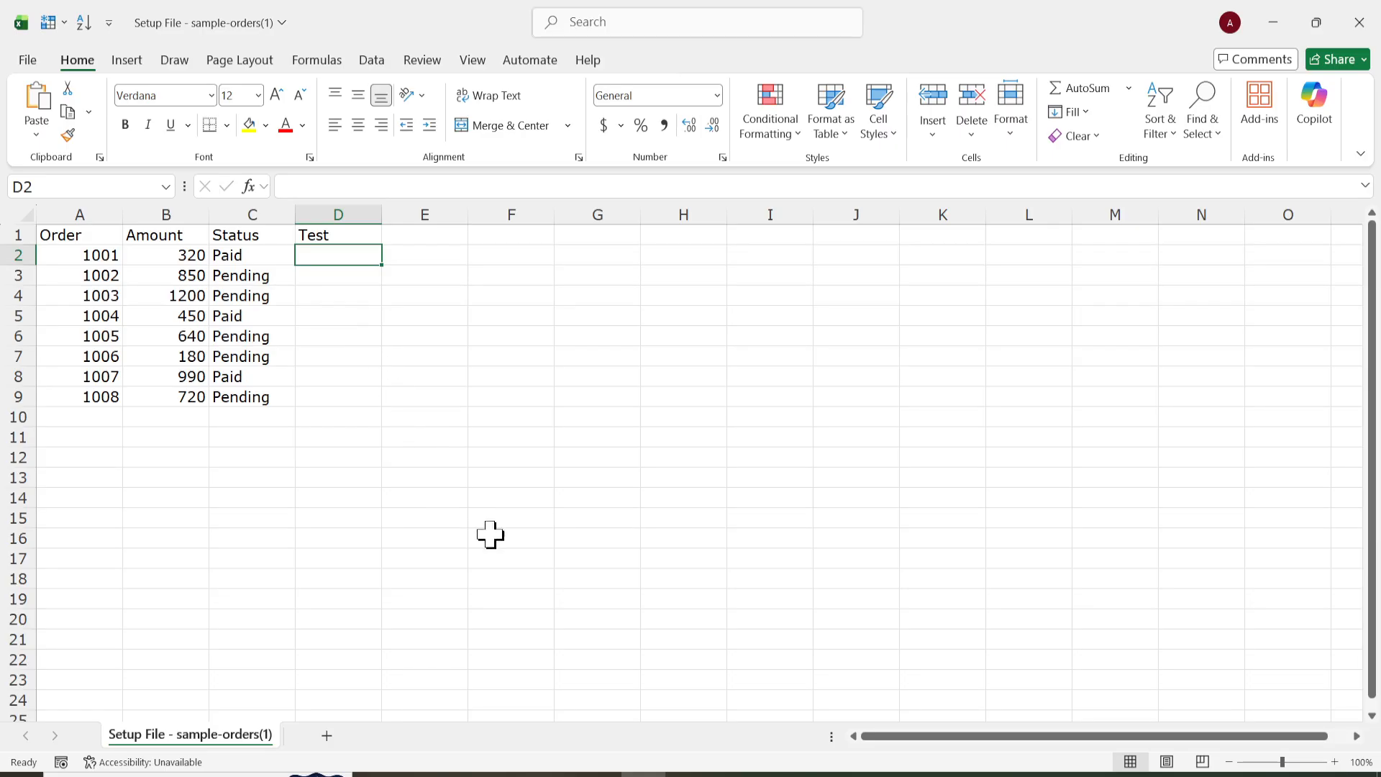
# - Copy the formula =IF(AND($C2="Pending",$B2>500),"YES","") from Notepad and enter it in cell D2
pyautogui.click(688, 772)
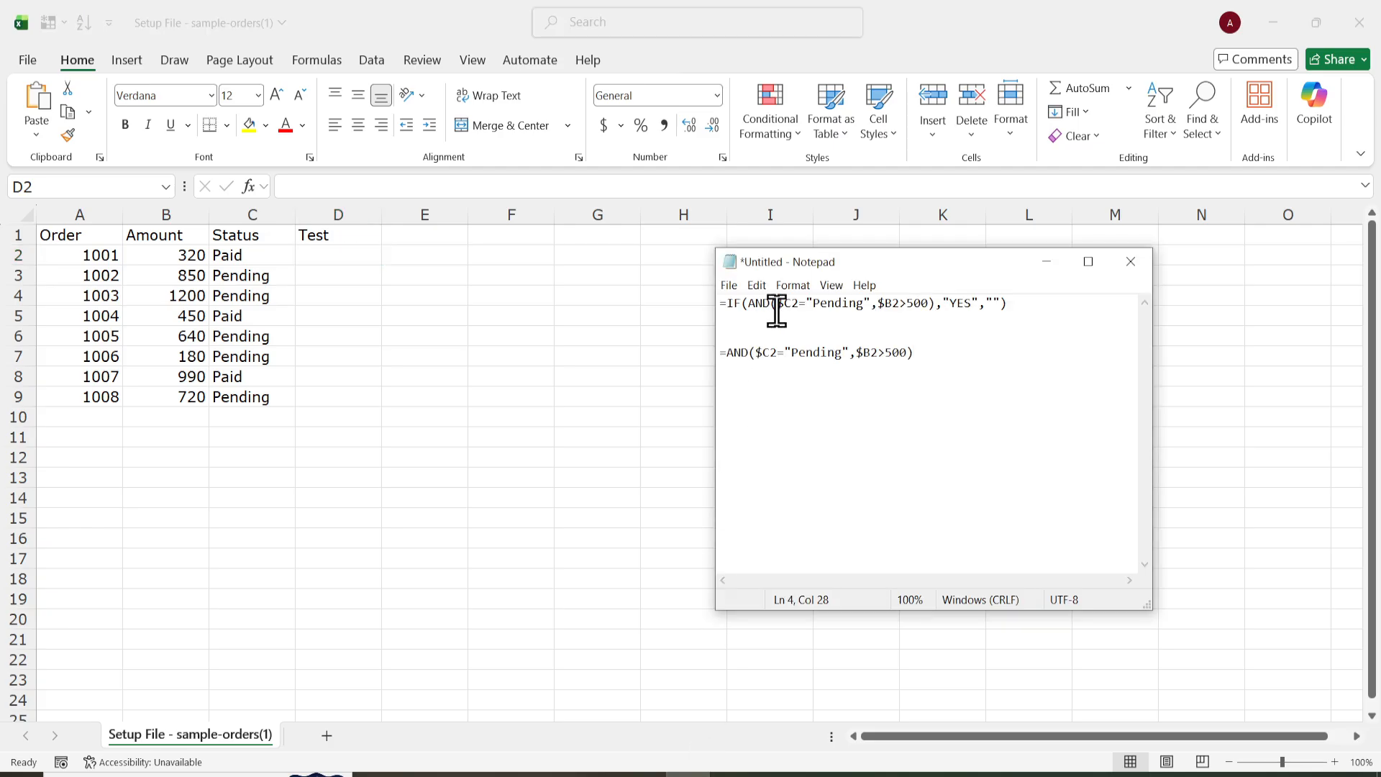
pyautogui.moveTo(1038, 303); pyautogui.dragTo(710, 299)
pyautogui.hotkey('ctrl', 'c')
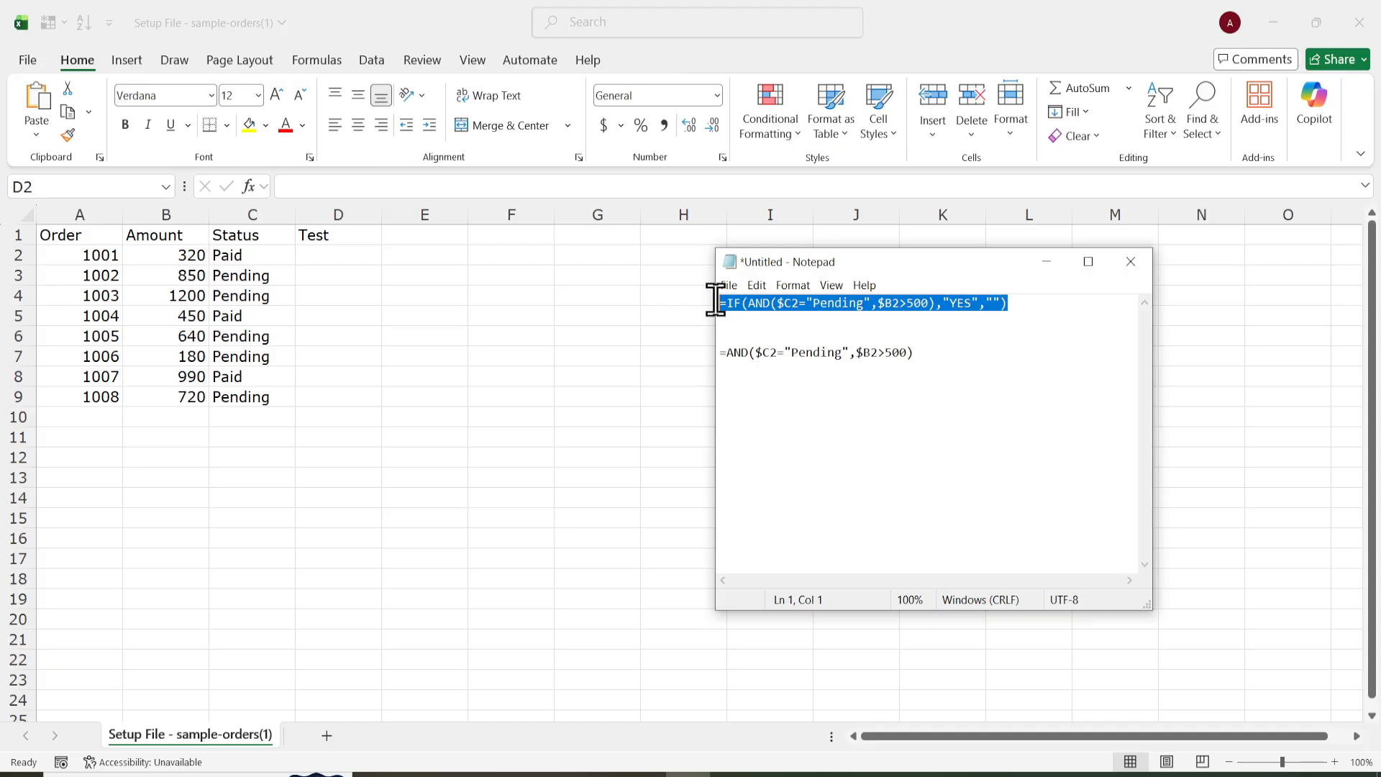
pyautogui.click(354, 256)
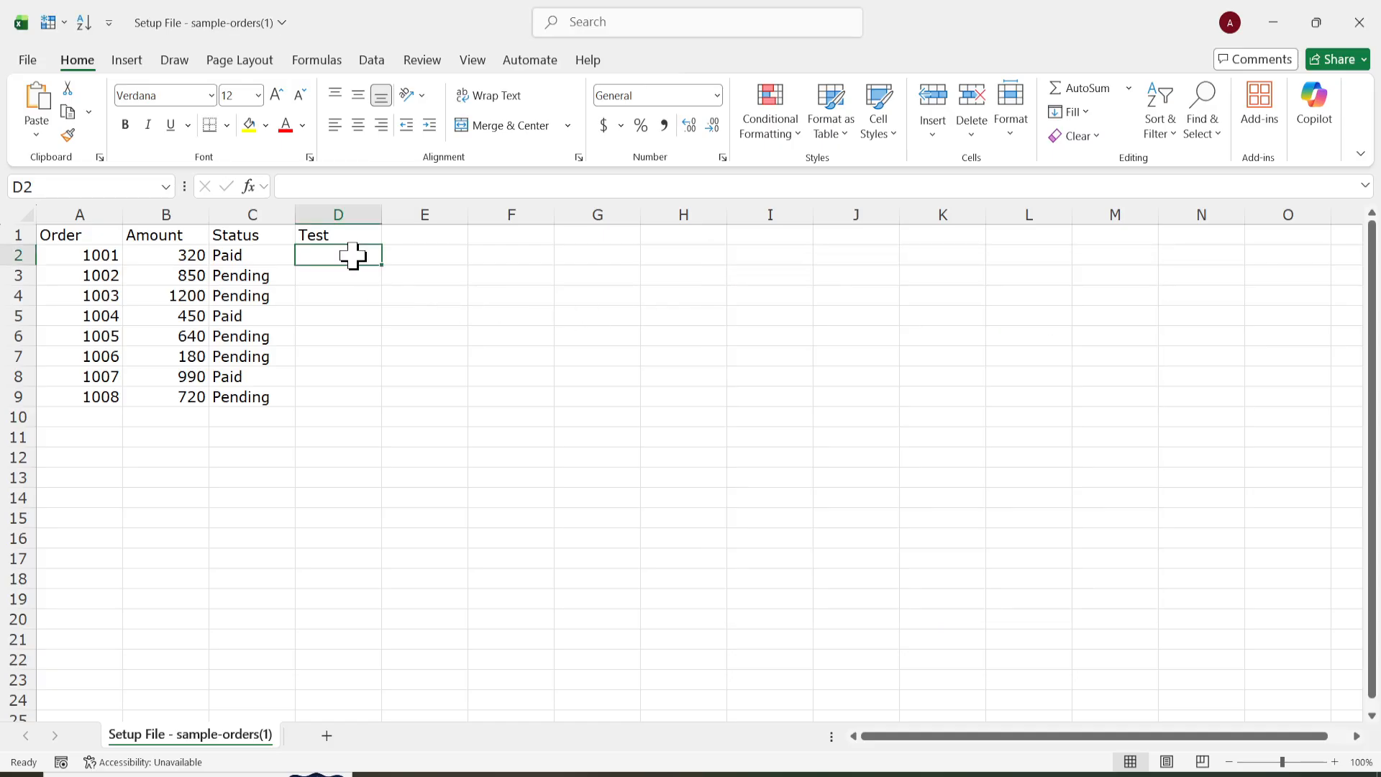
pyautogui.click(358, 186)
pyautogui.hotkey('ctrl', 'v')
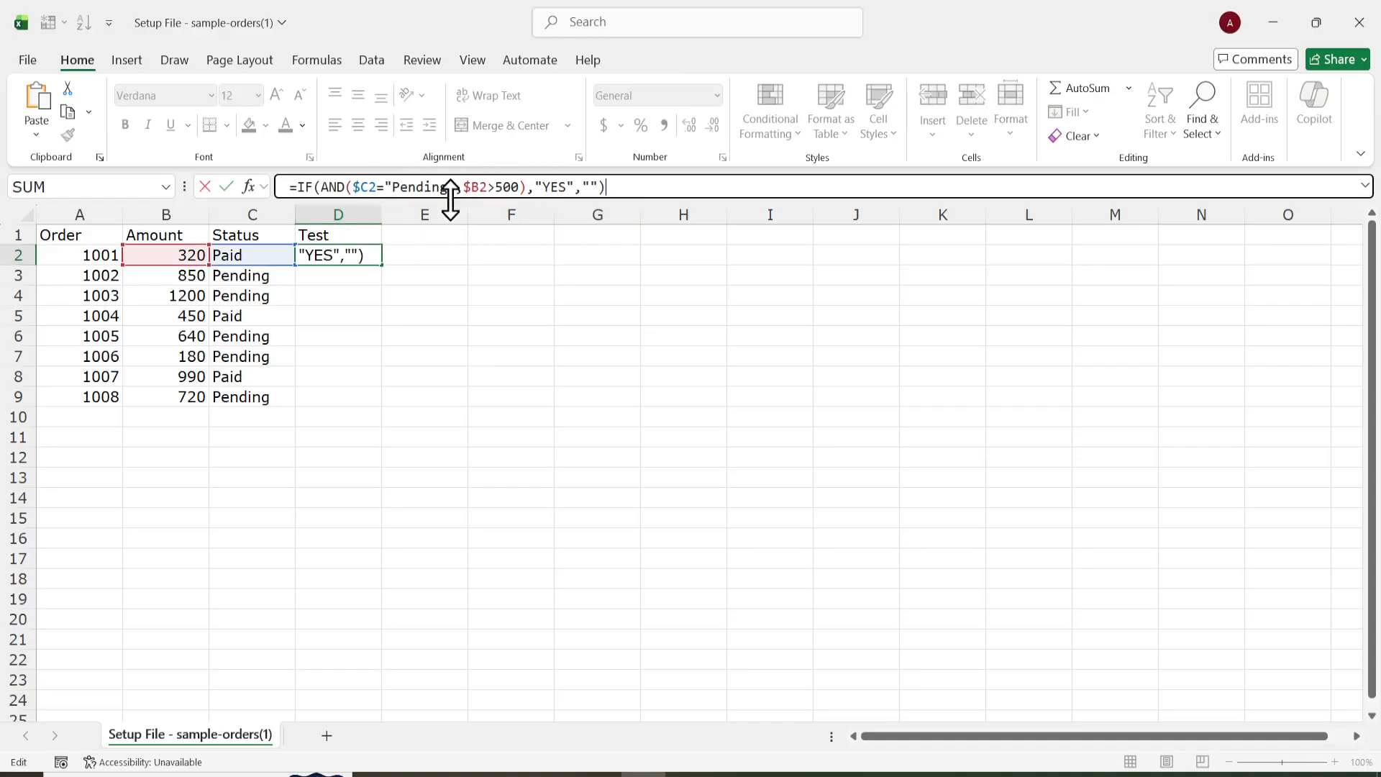
pyautogui.press('Return')
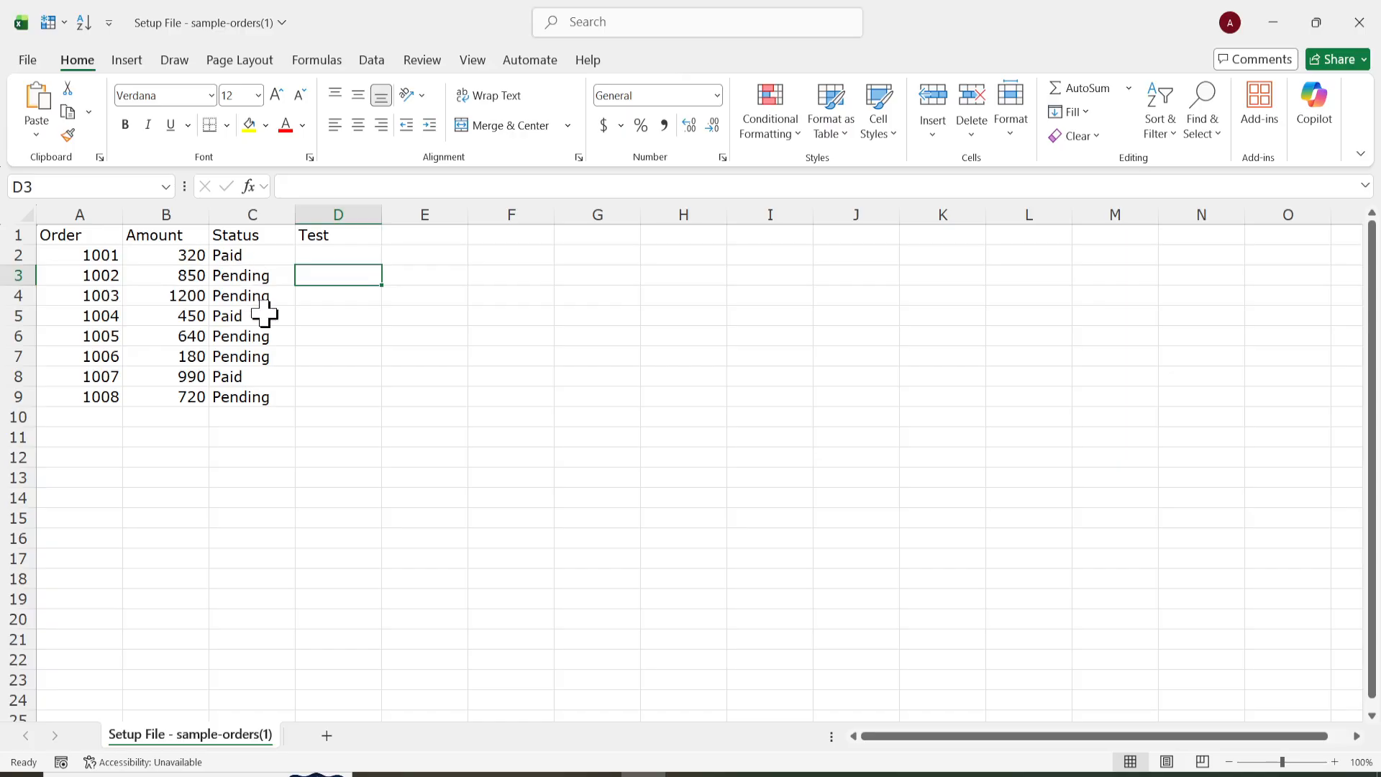
# - Fill the D2 formula down through D9 to test every order row
pyautogui.click(363, 258)
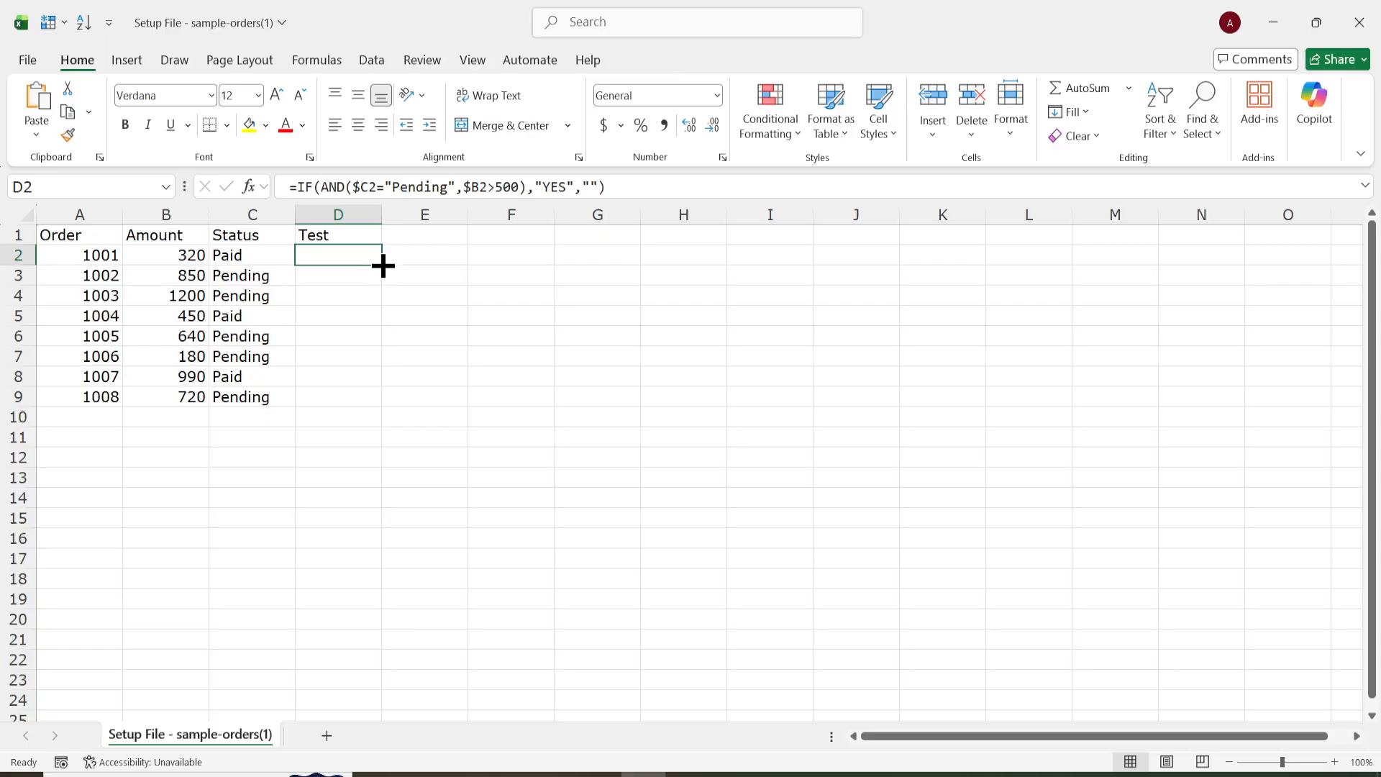
pyautogui.moveTo(383, 266); pyautogui.dragTo(374, 414)
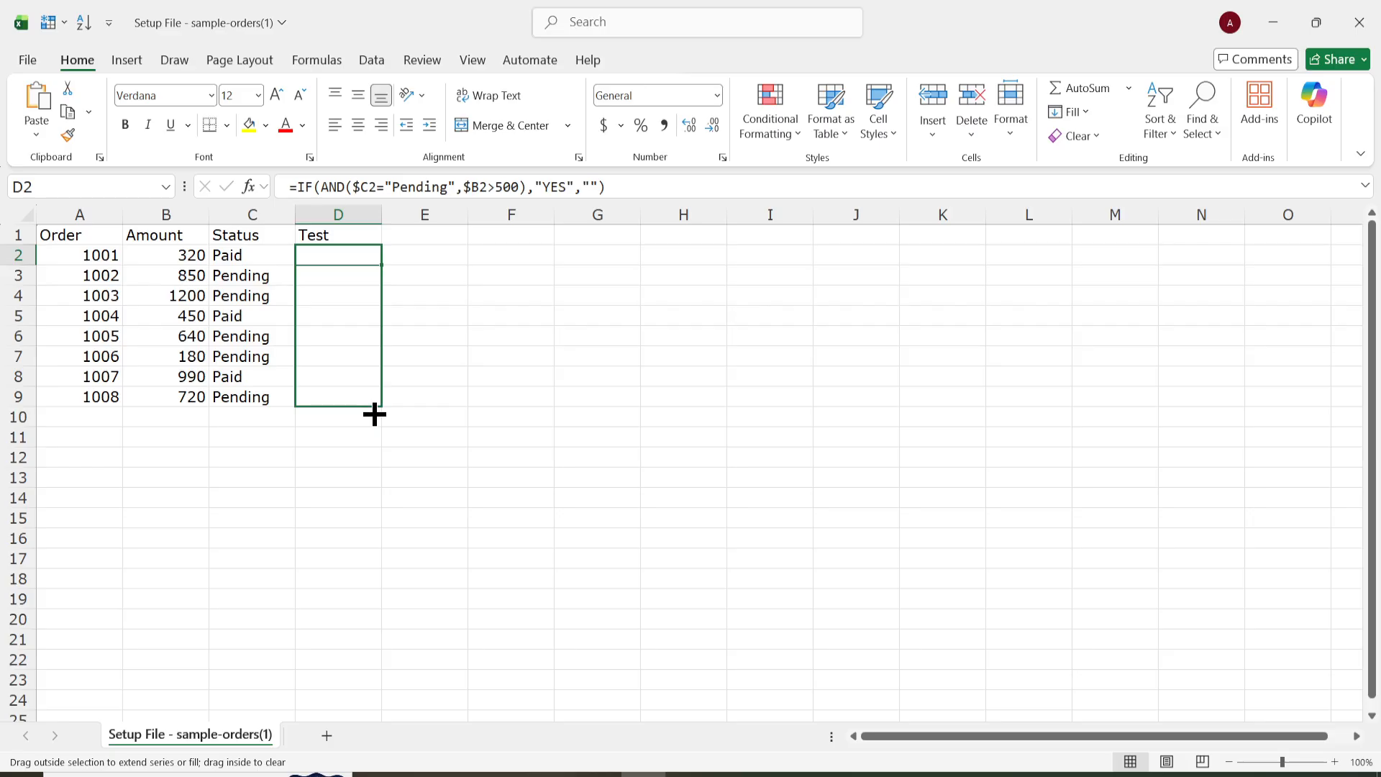
pyautogui.moveTo(374, 414); pyautogui.dragTo(374, 413)
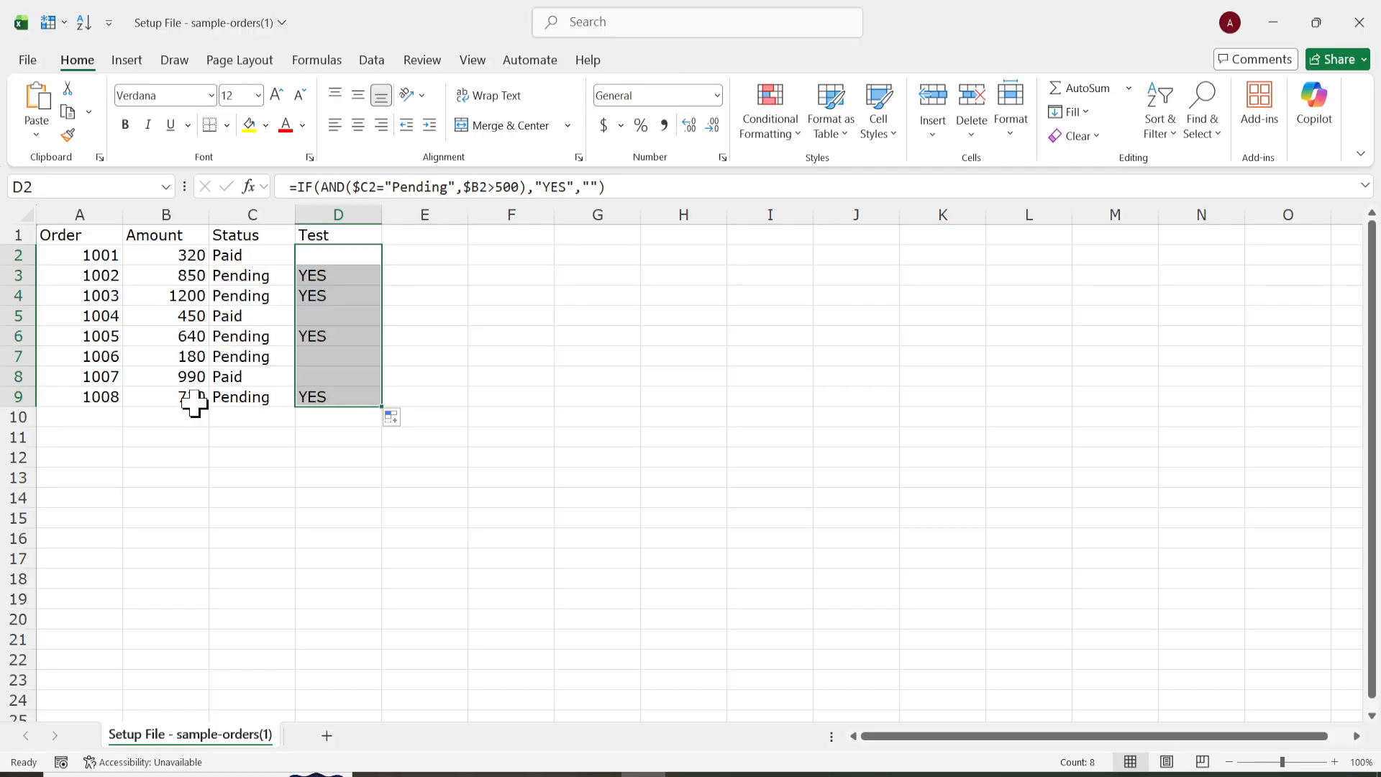
pyautogui.click(287, 496)
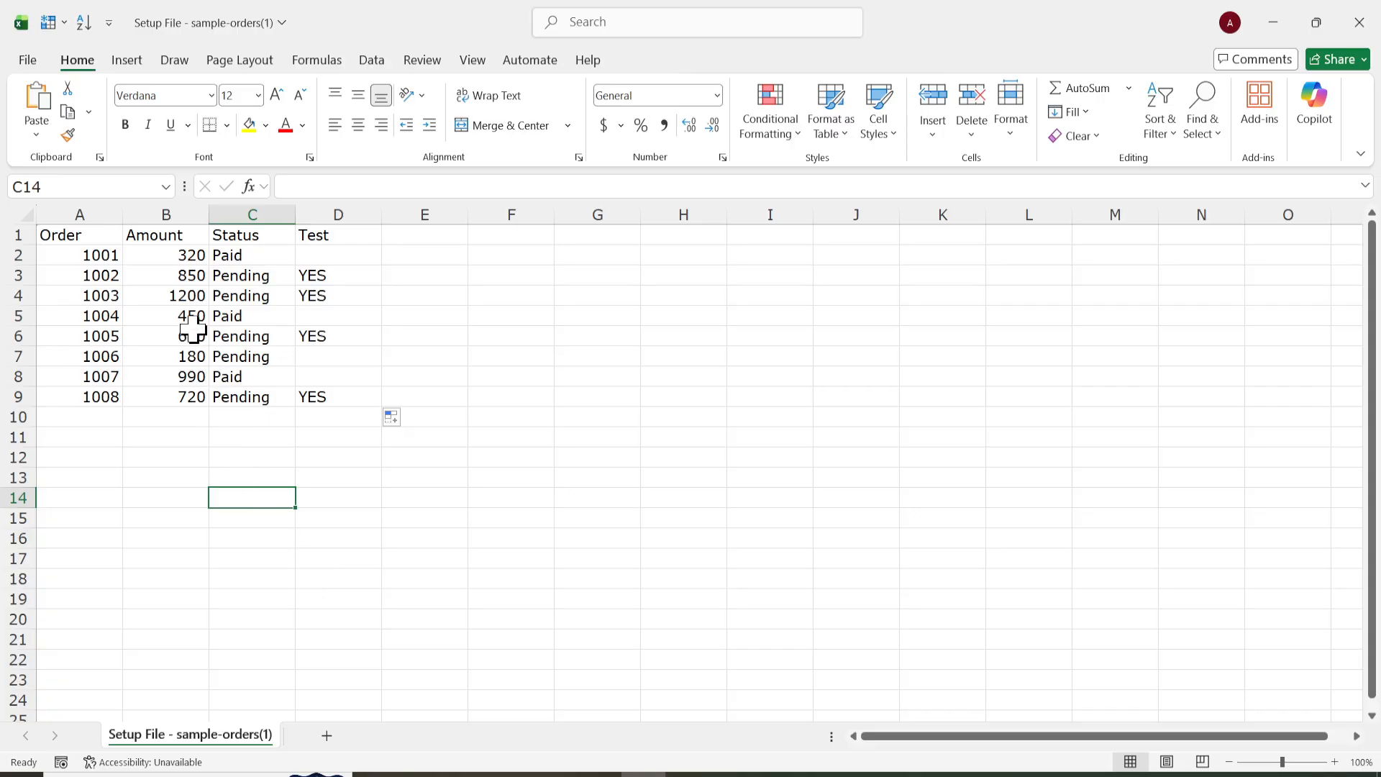
# - Start a new conditional formatting rule for A2:C9 that uses a formula to determine which cells to format
pyautogui.click(84, 255)
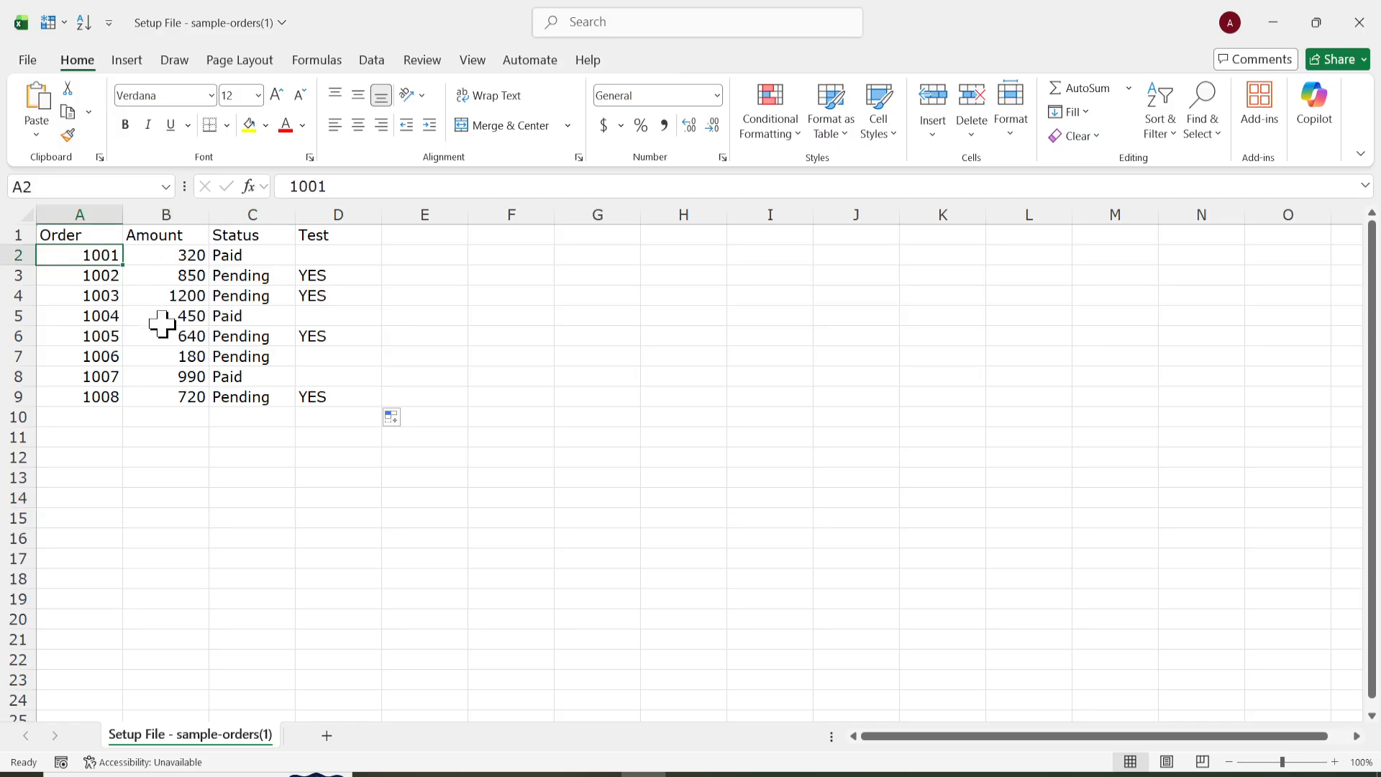
pyautogui.keyDown('shift'); pyautogui.click(242, 398); pyautogui.keyUp('shift')
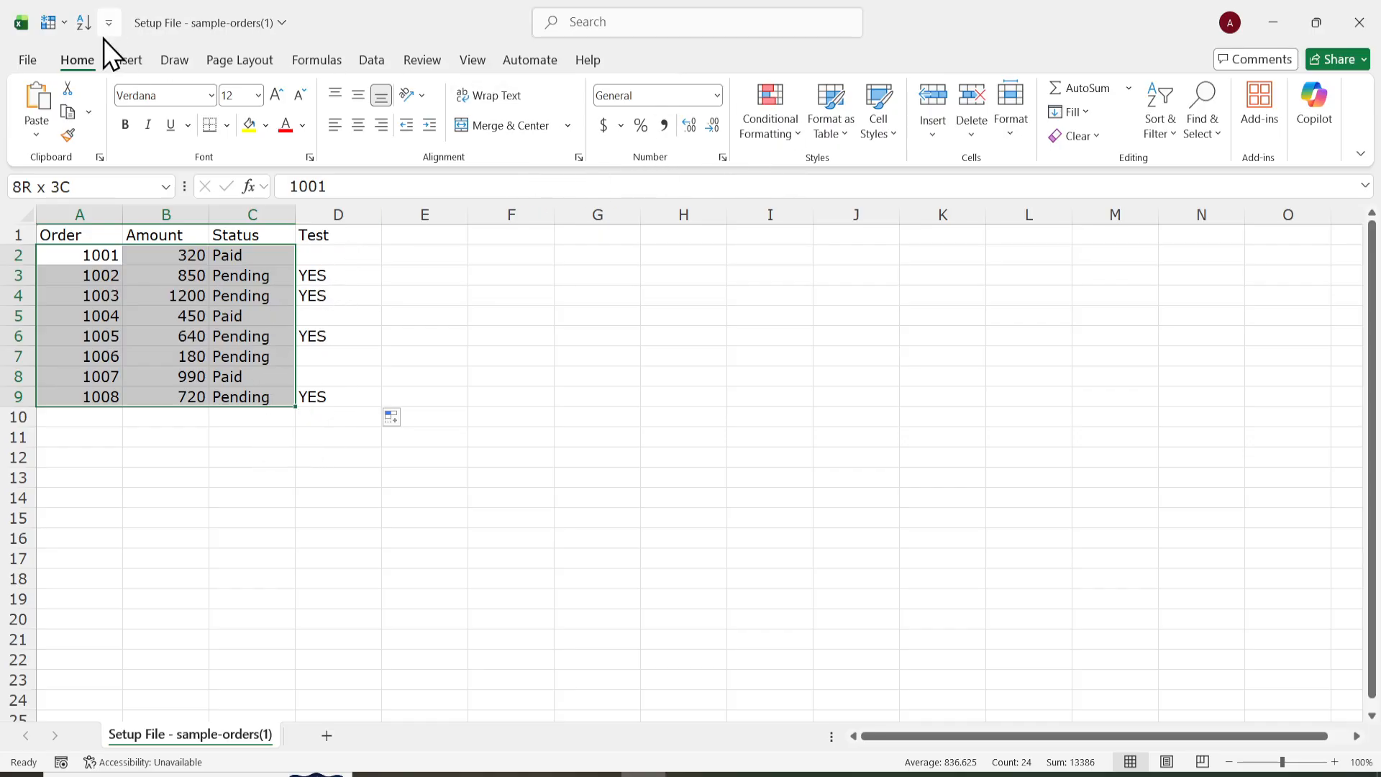
pyautogui.click(762, 135)
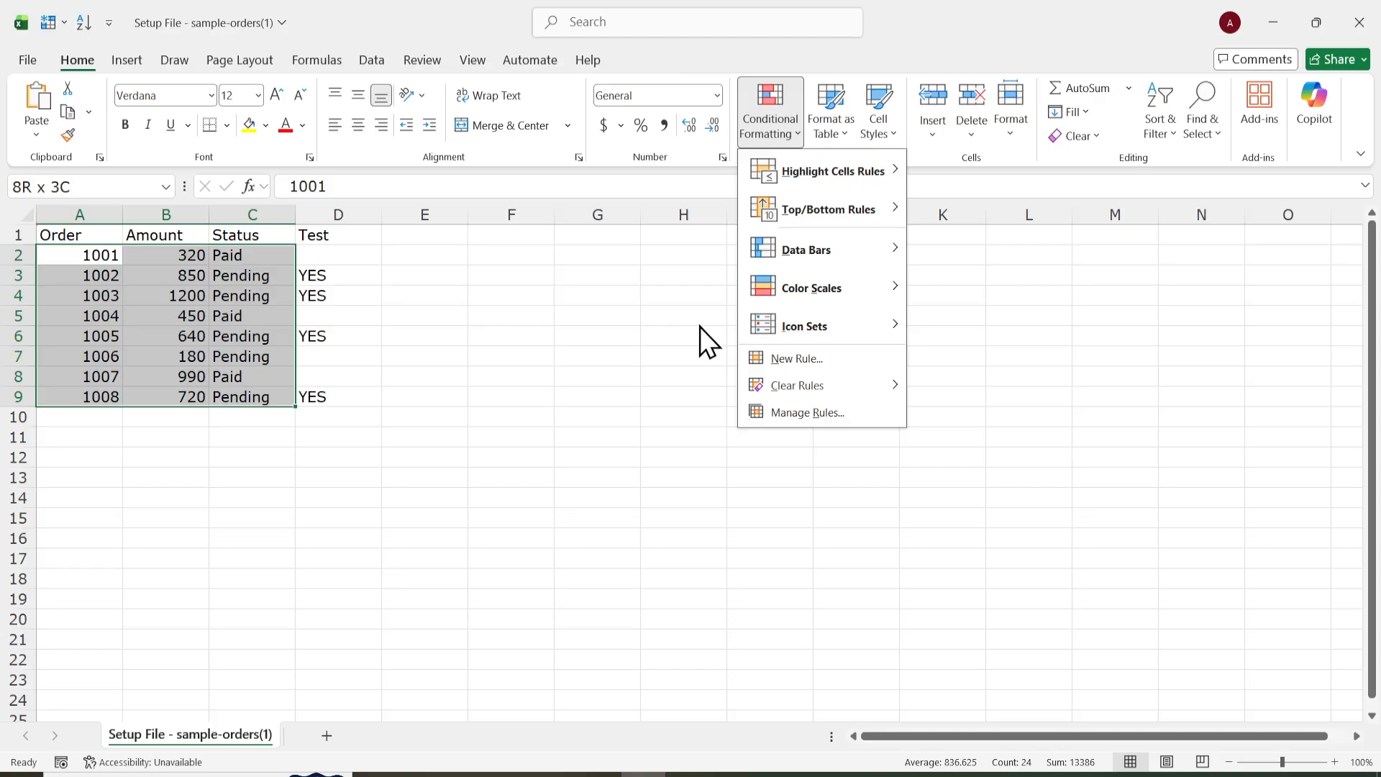
pyautogui.click(791, 363)
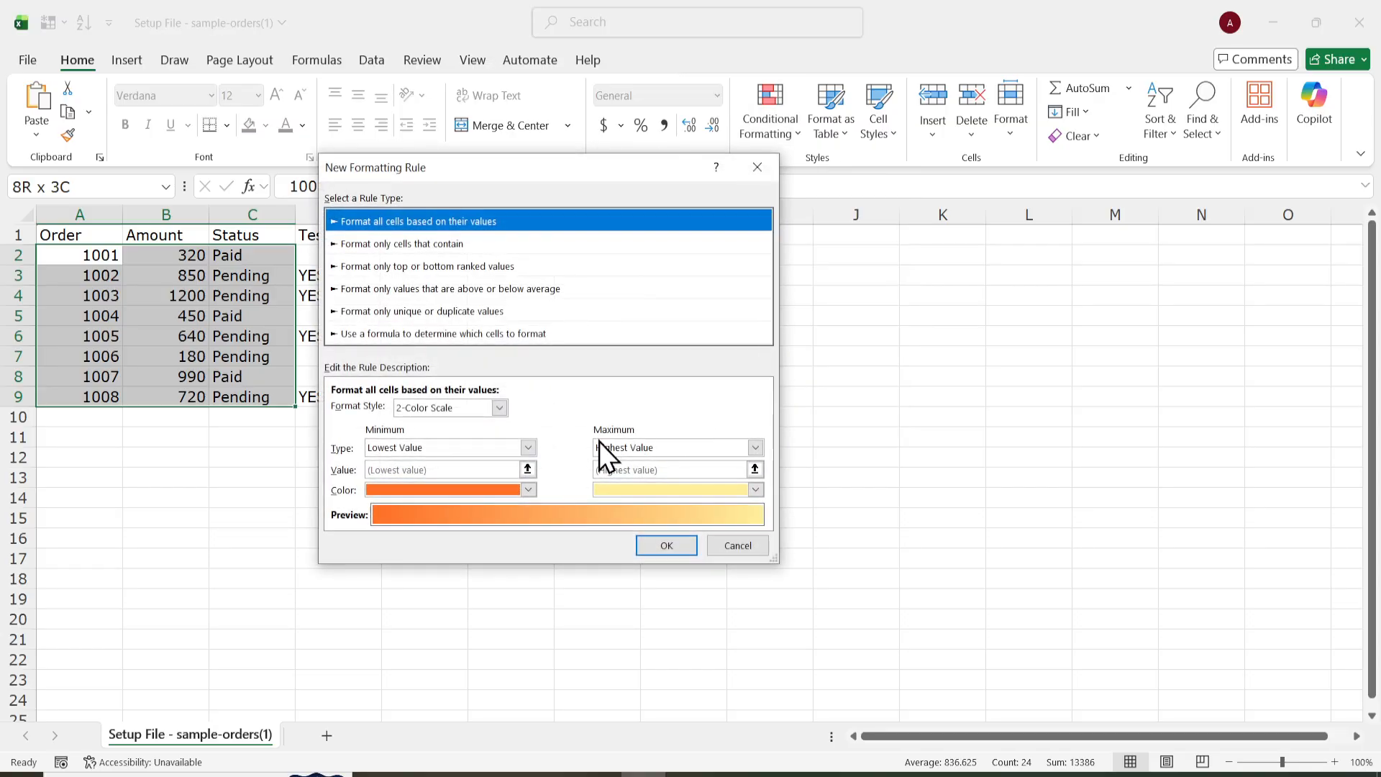
pyautogui.click(406, 334)
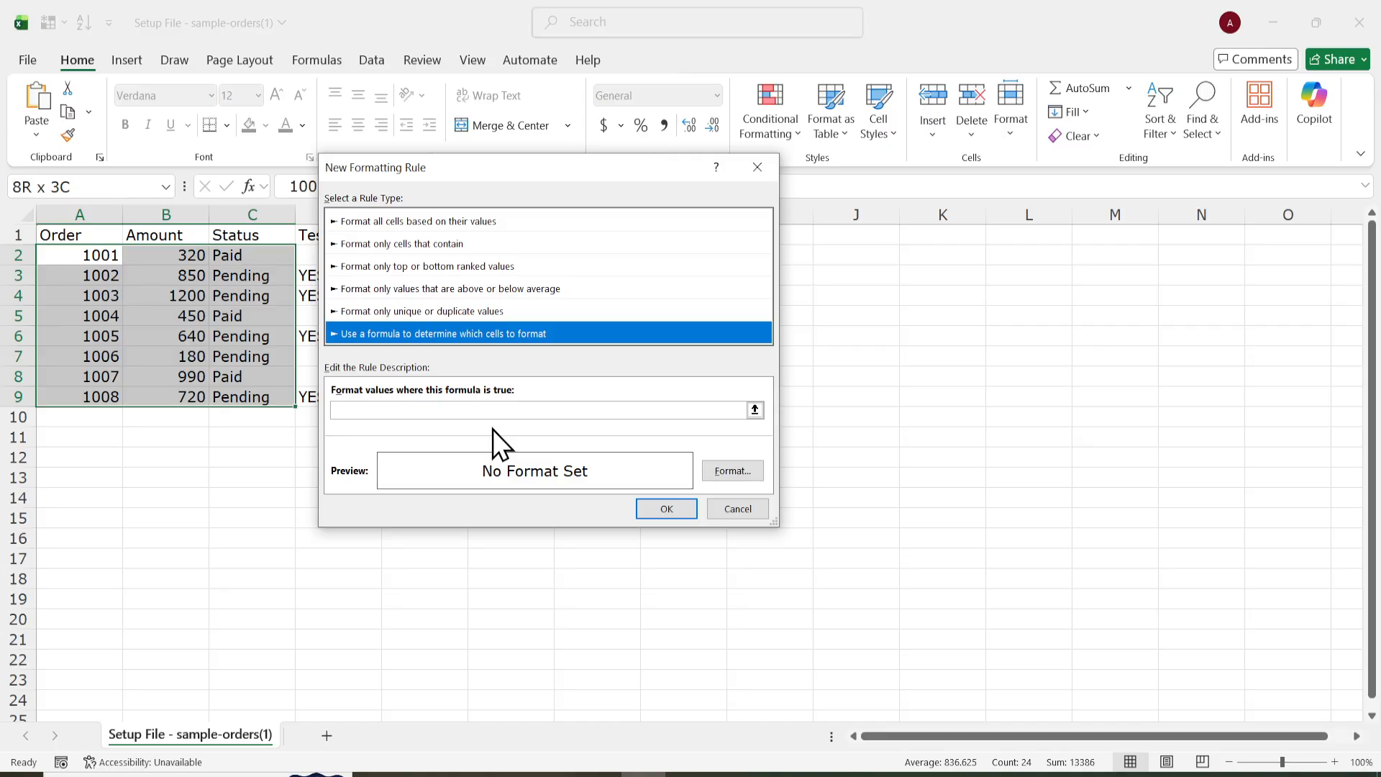
pyautogui.click(447, 410)
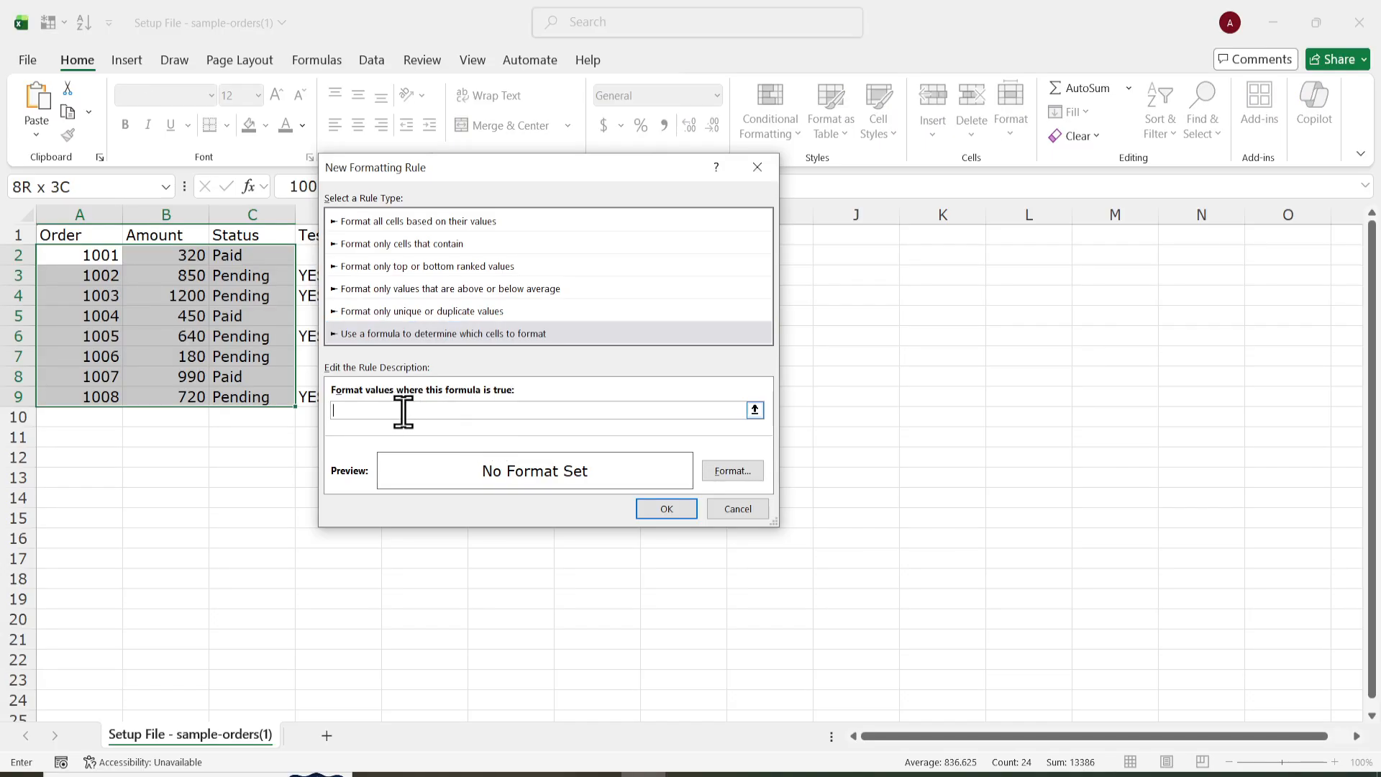
# - Copy =AND($C2="Pending",$B2>500) from Notepad and paste it as the rule's formula
pyautogui.click(683, 772)
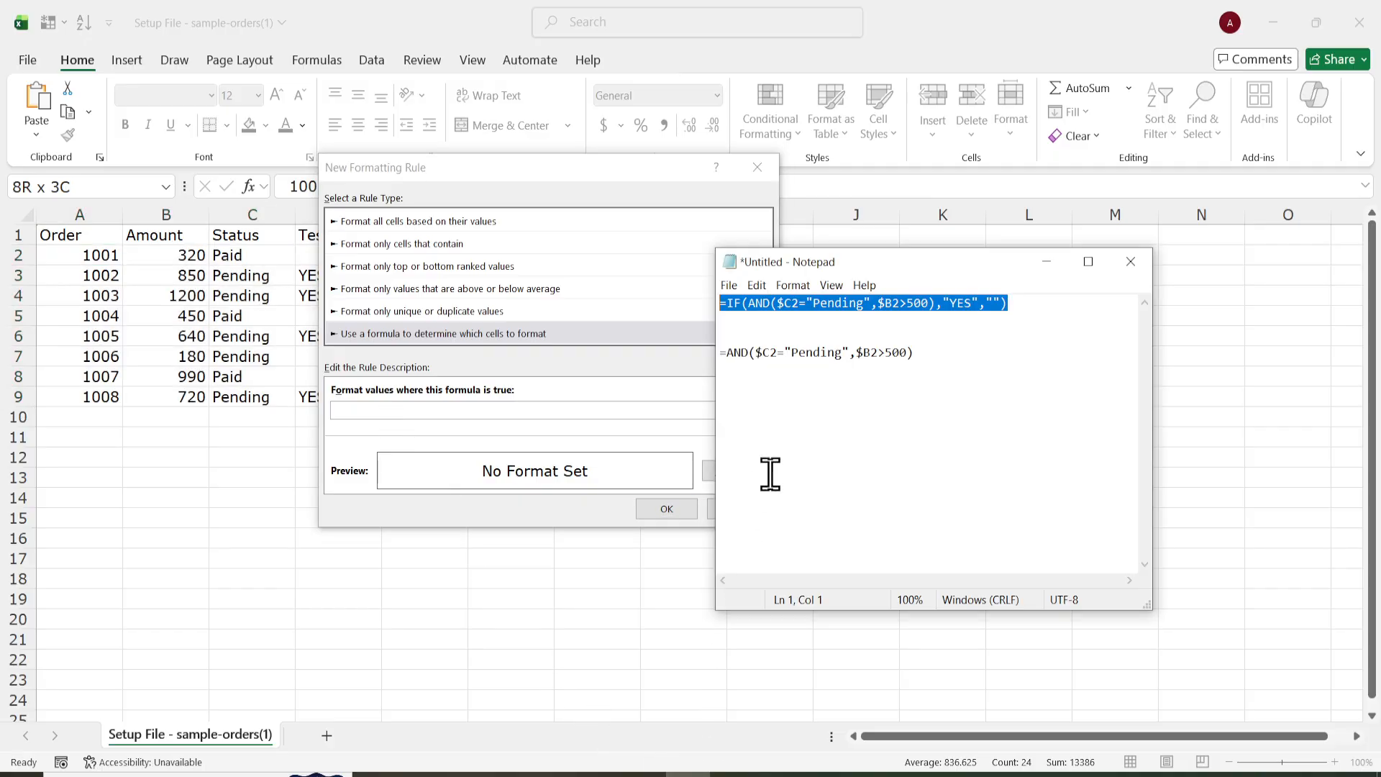
pyautogui.click(897, 369)
pyautogui.moveTo(913, 357); pyautogui.dragTo(701, 358)
pyautogui.hotkey('ctrl', 'c')
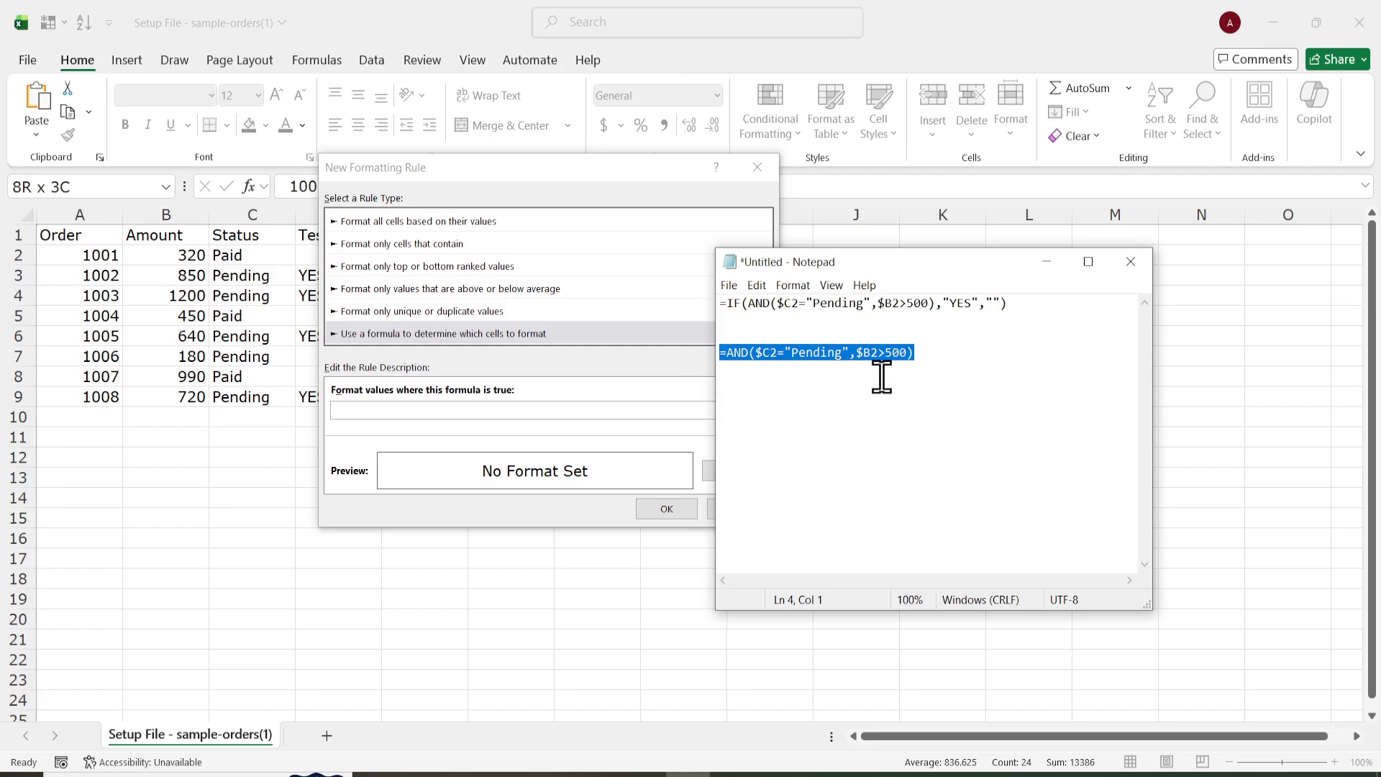
pyautogui.click(554, 414)
pyautogui.hotkey('ctrl', 'v')
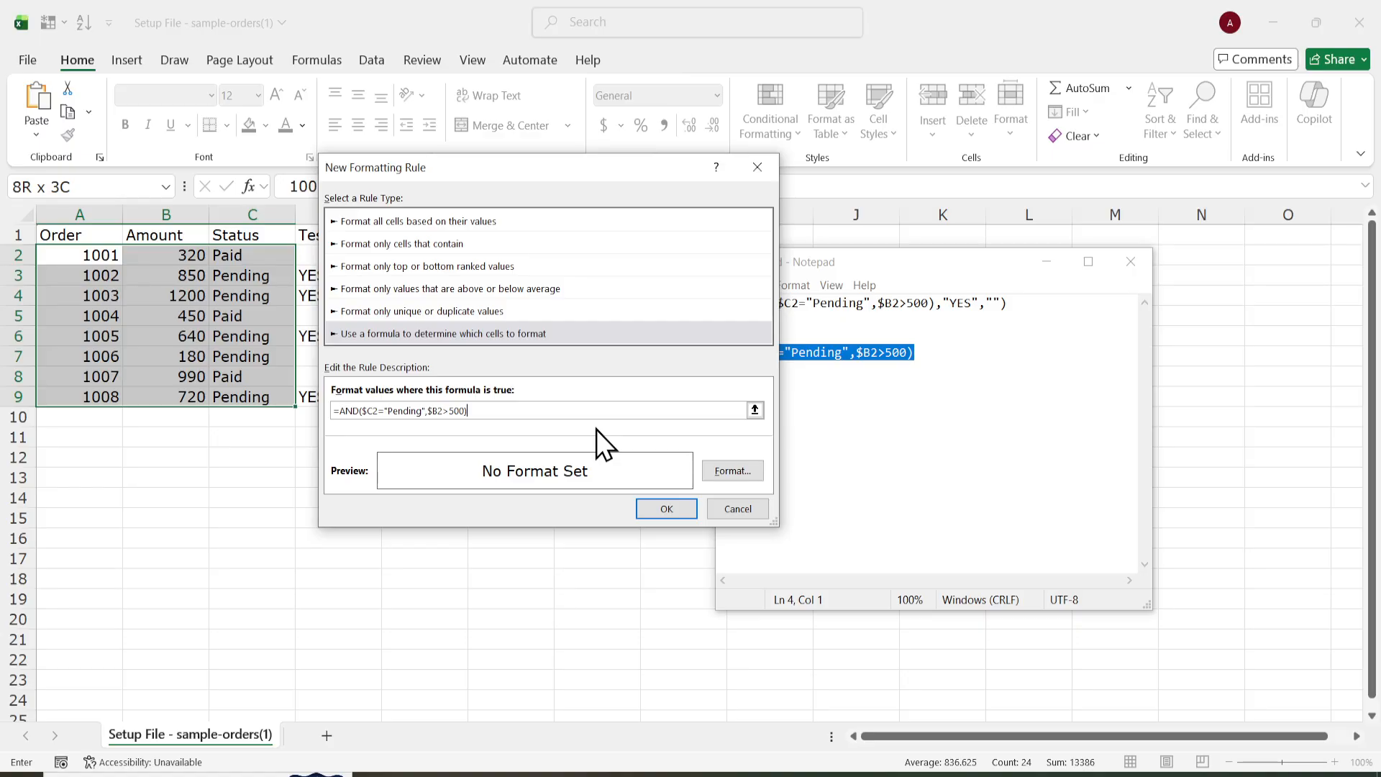
# - Give the rule a light orange background fill and apply it to the selected order rows
pyautogui.click(734, 472)
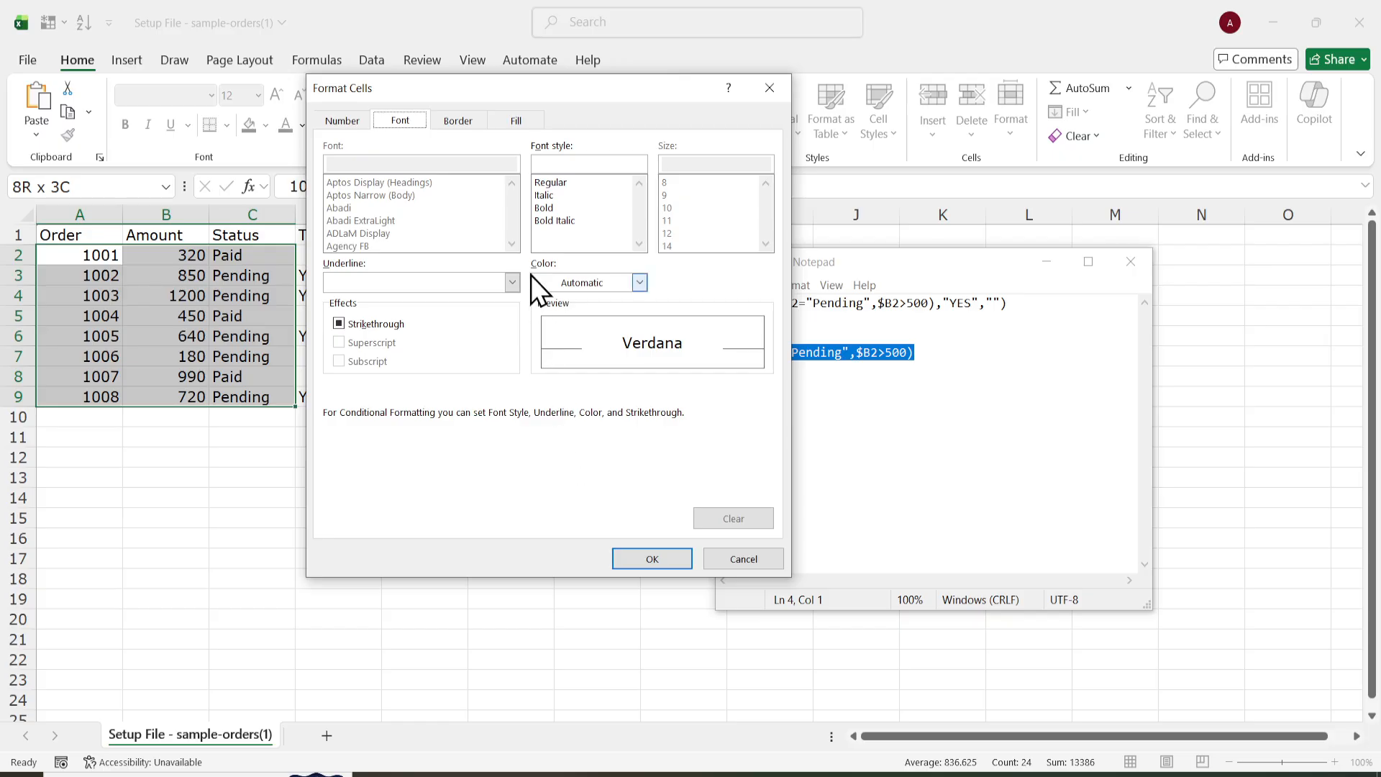
pyautogui.click(532, 123)
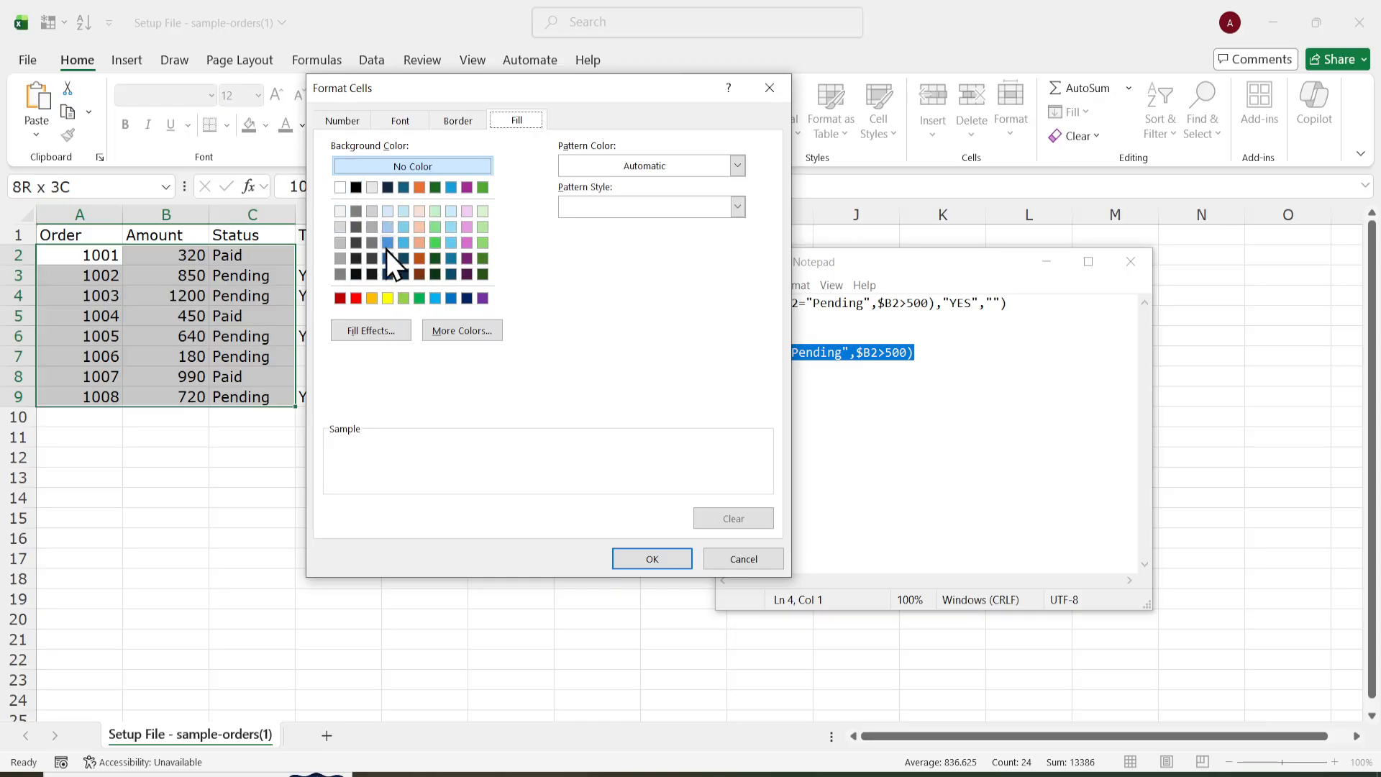
pyautogui.click(420, 245)
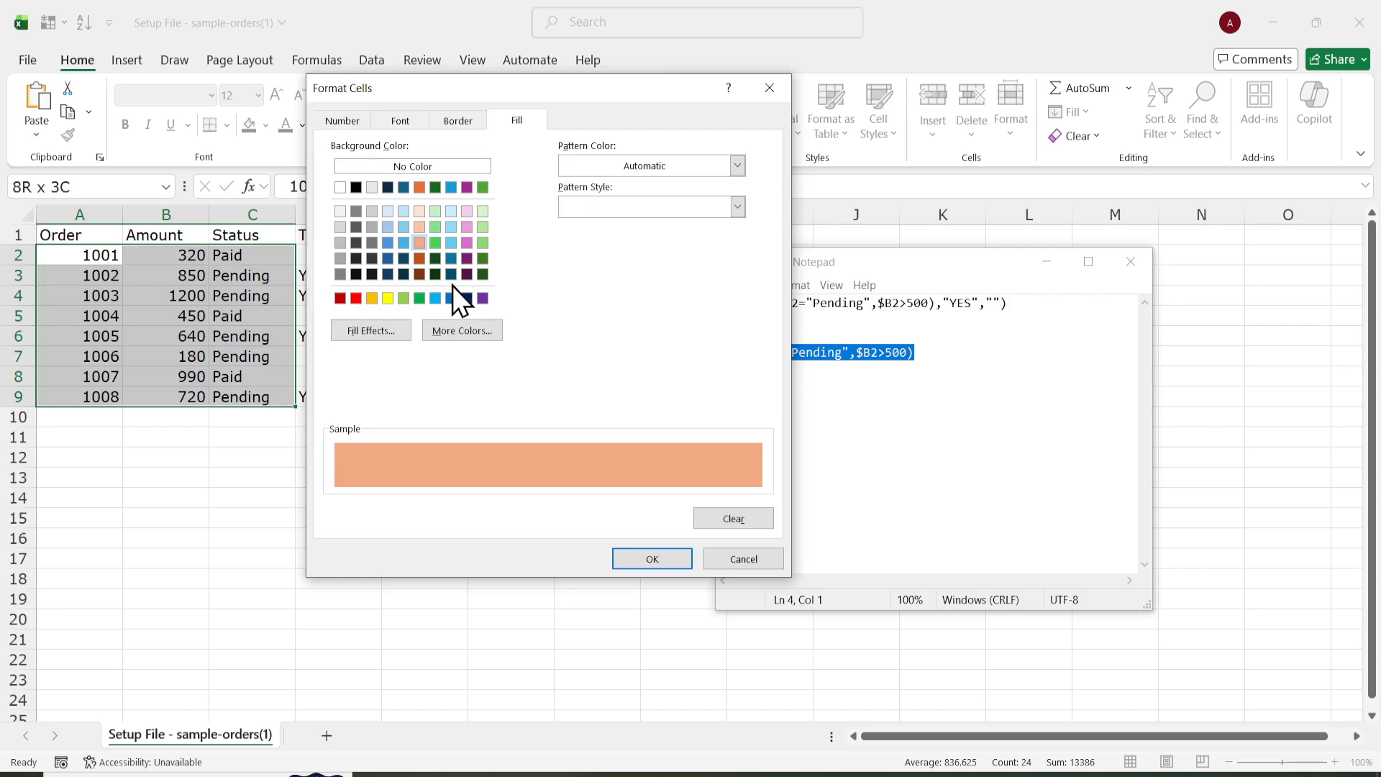
pyautogui.click(669, 559)
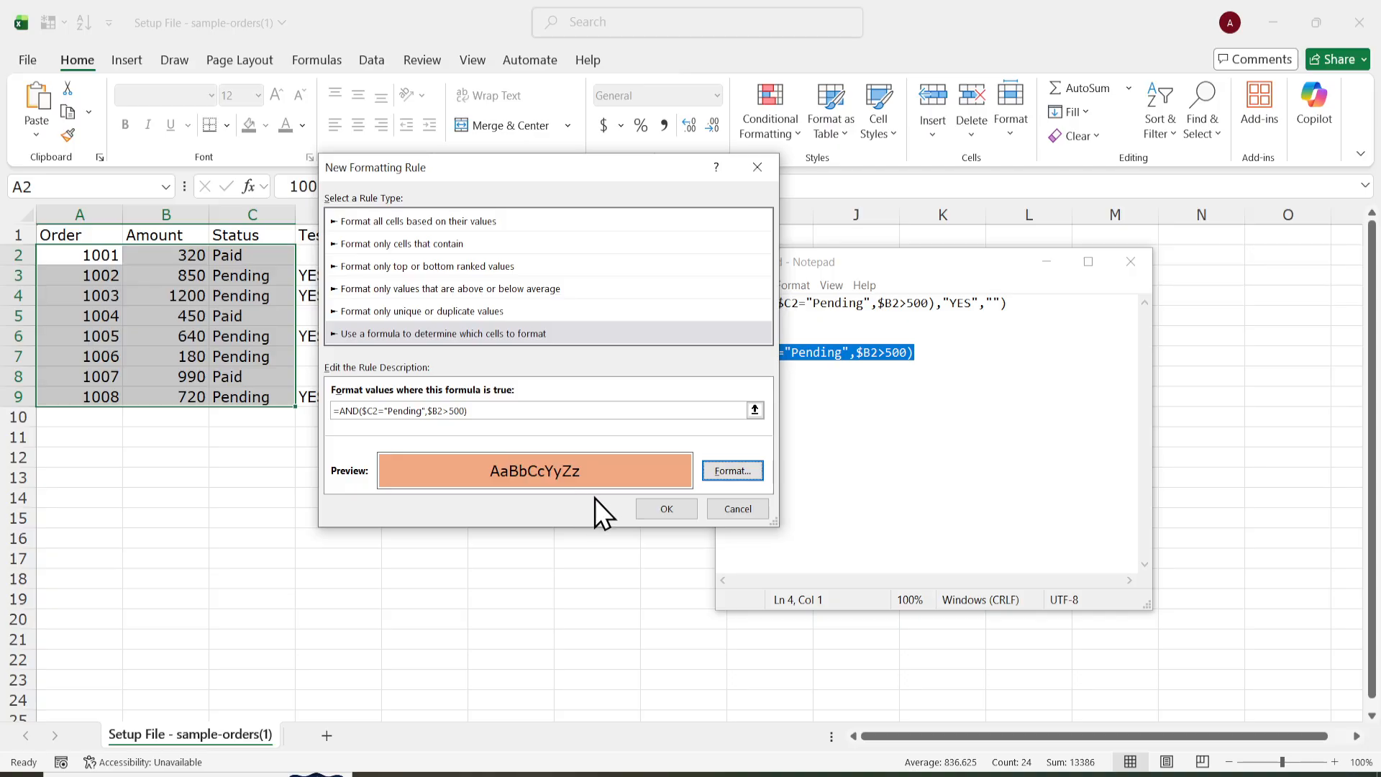
pyautogui.click(662, 513)
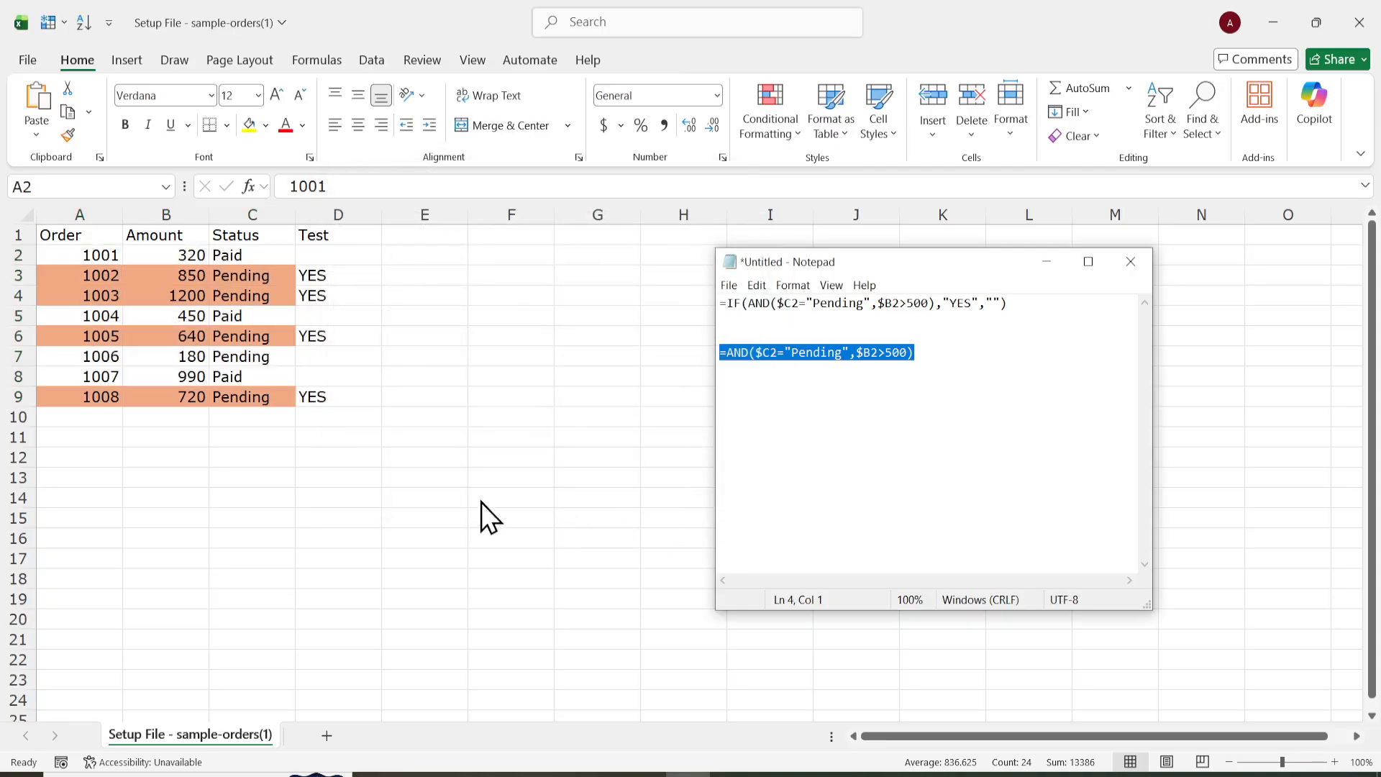
# - Return to the Excel workbook and delete the Test helper column D
pyautogui.hotkey('alt', 'Tab')
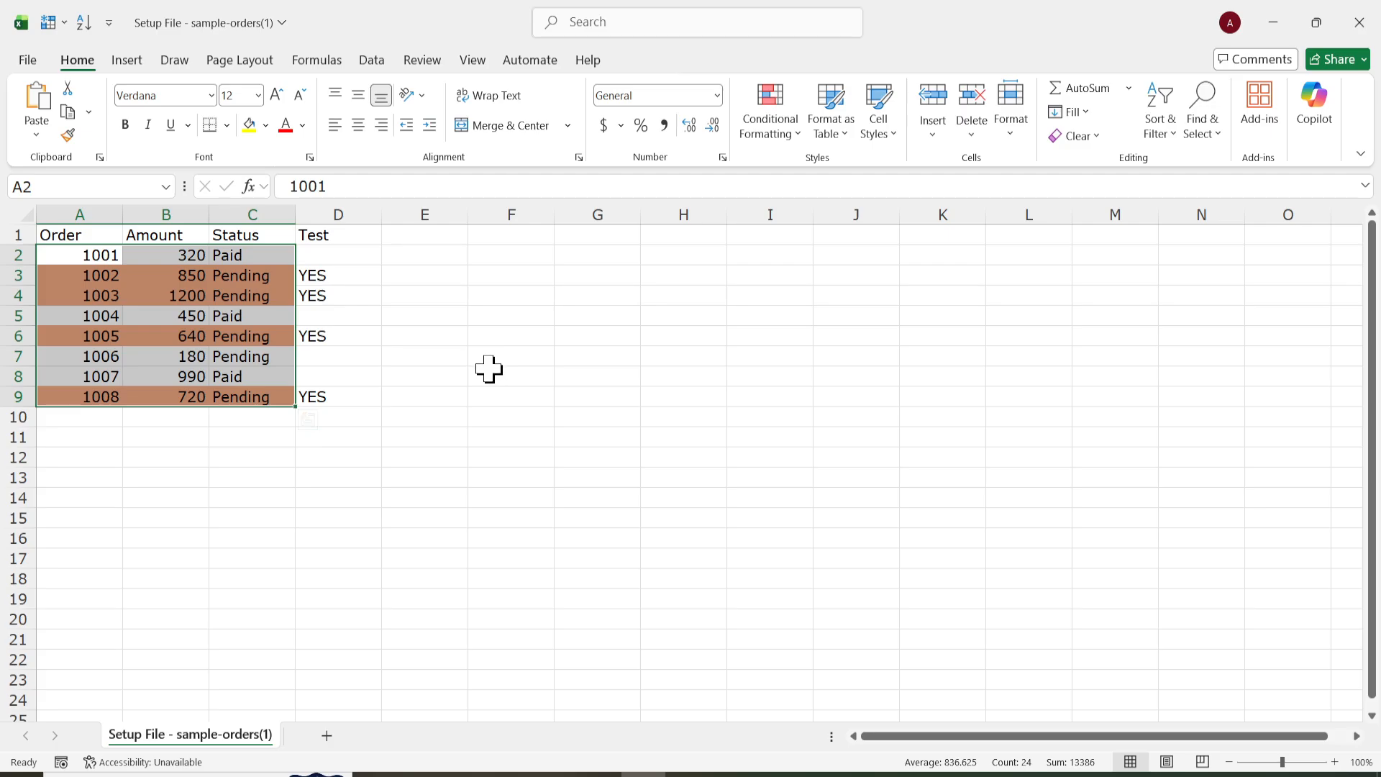
pyautogui.rightClick(346, 219)
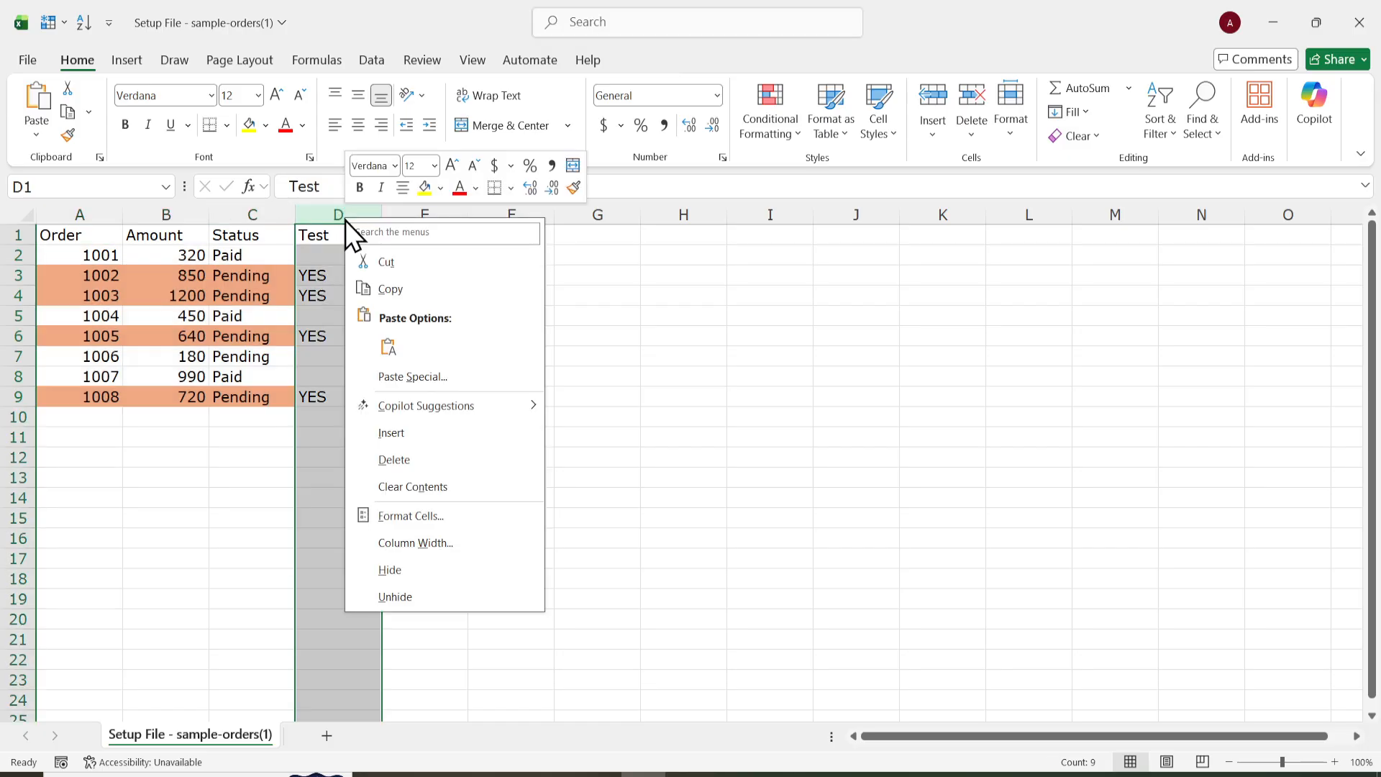
pyautogui.click(436, 464)
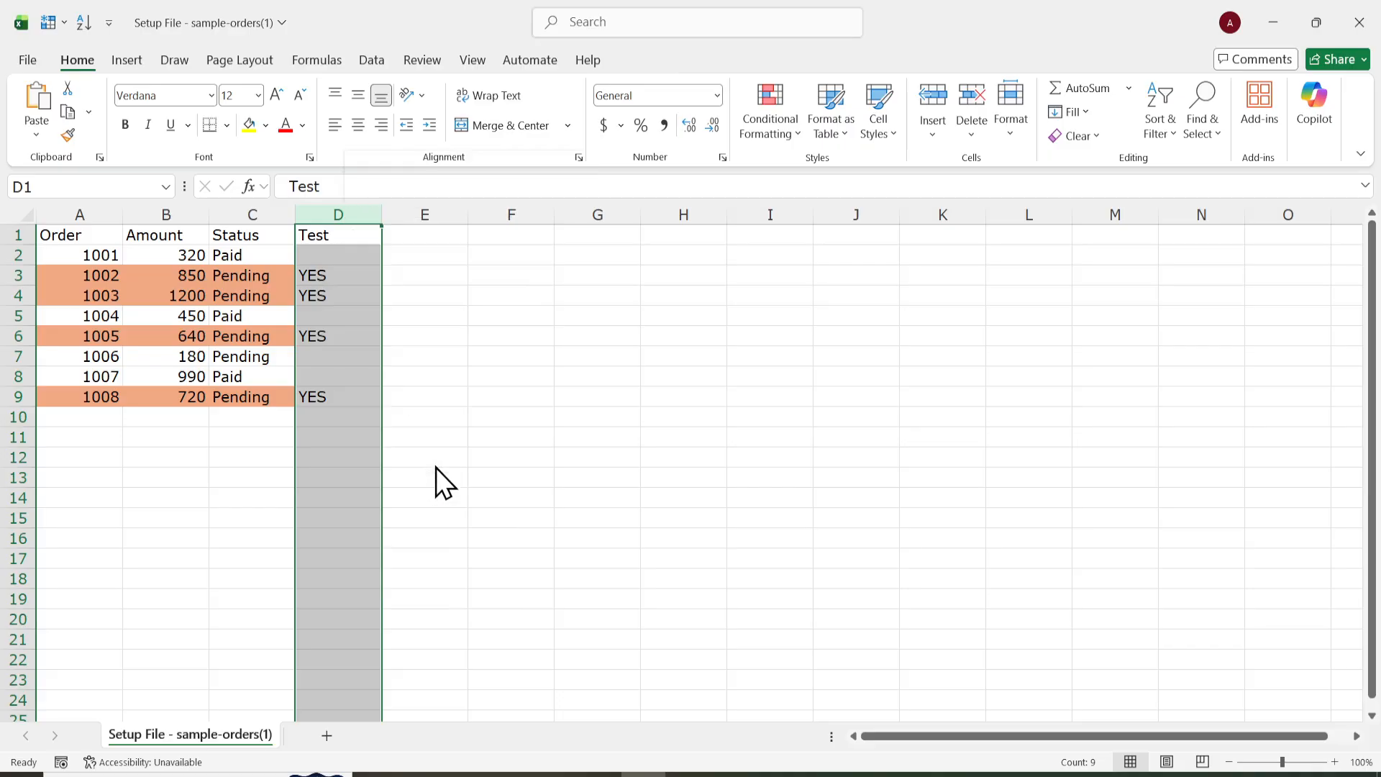
pyautogui.click(430, 477)
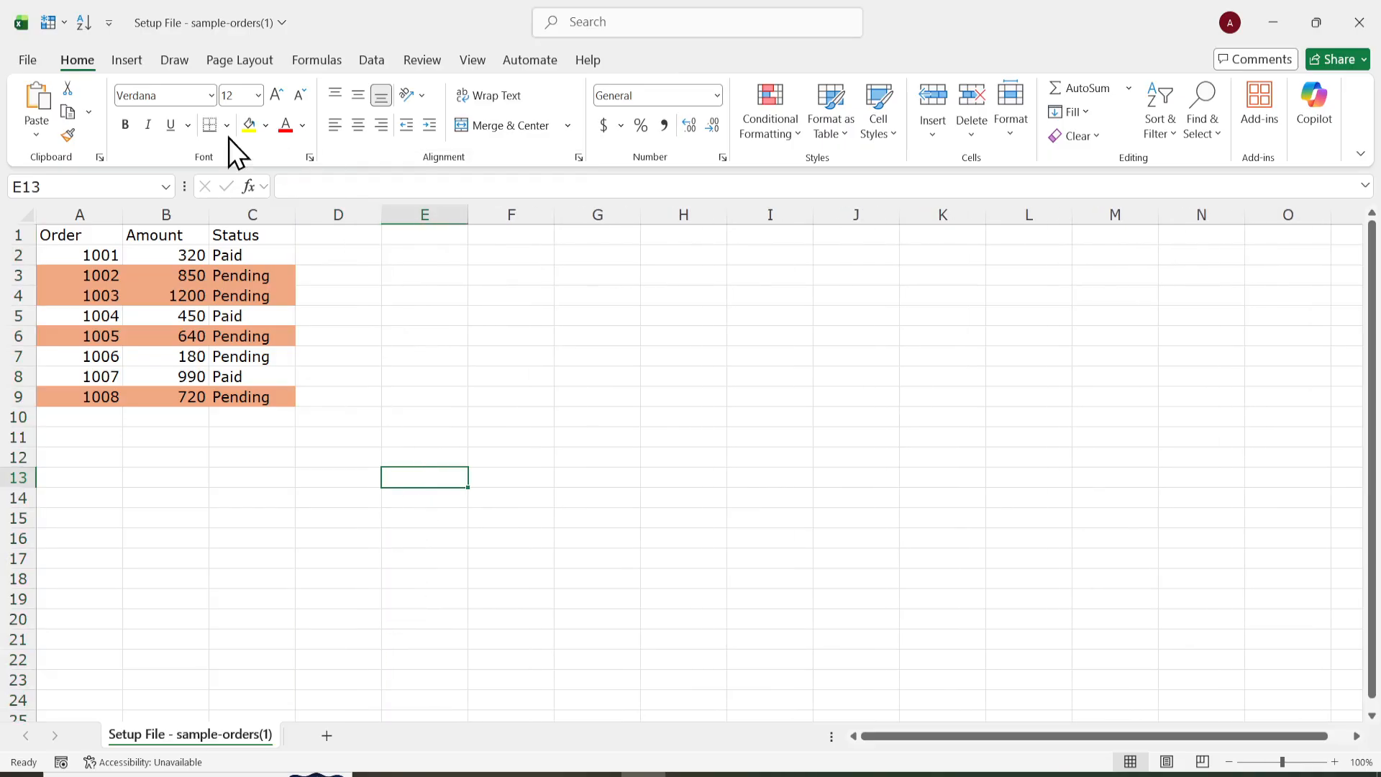